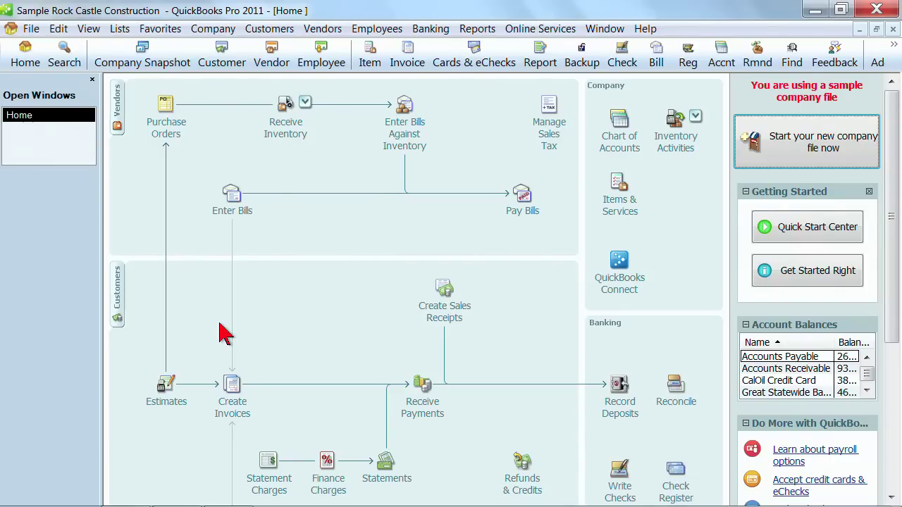
- Open the Vendor Center and A Cheung Limited's Edit Vendor form, then return to the vendor list
click(280, 67)
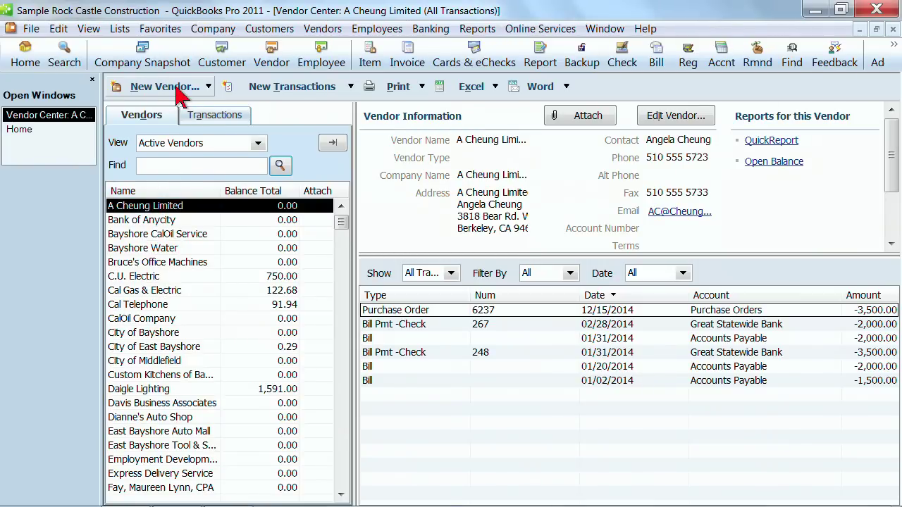
double_click(141, 207)
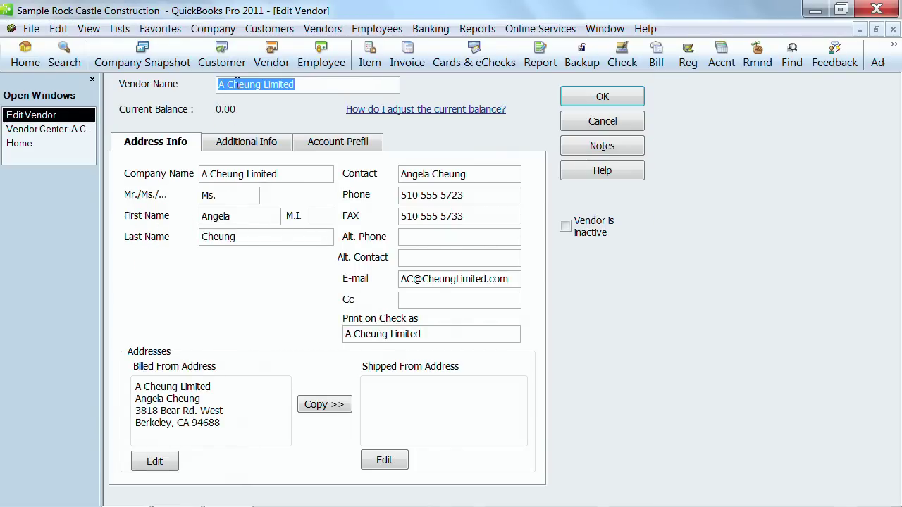
click(42, 129)
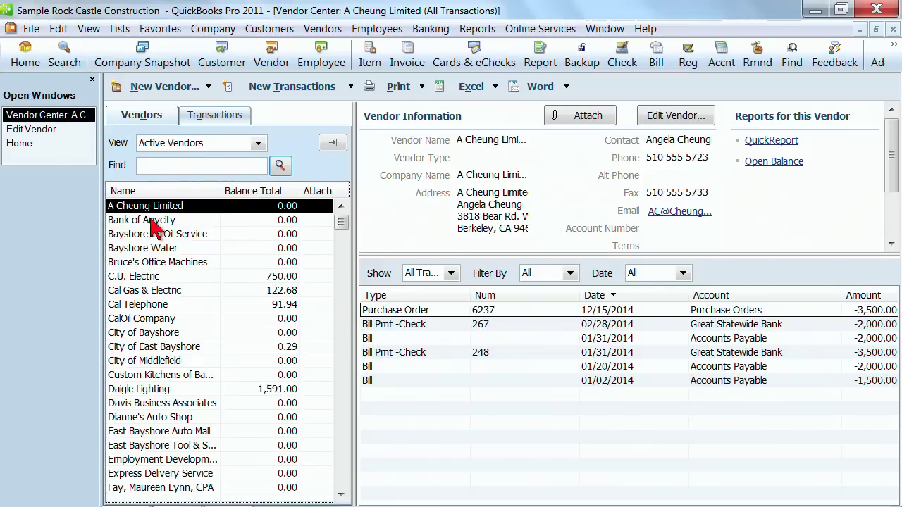
- Bring A Cheung Limited's Edit Vendor window back to the front from Open Windows
click(56, 129)
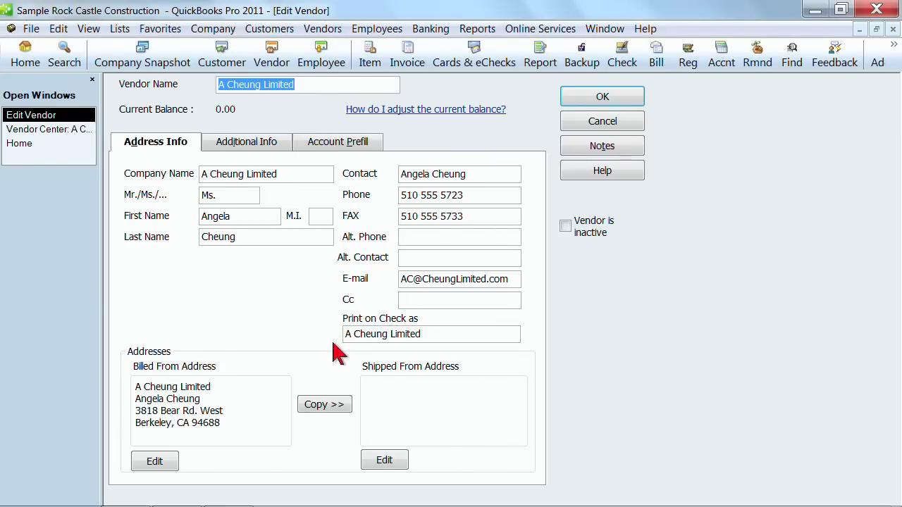
- Deselect the vendor name and switch the edit form to the Additional Info page
click(446, 337)
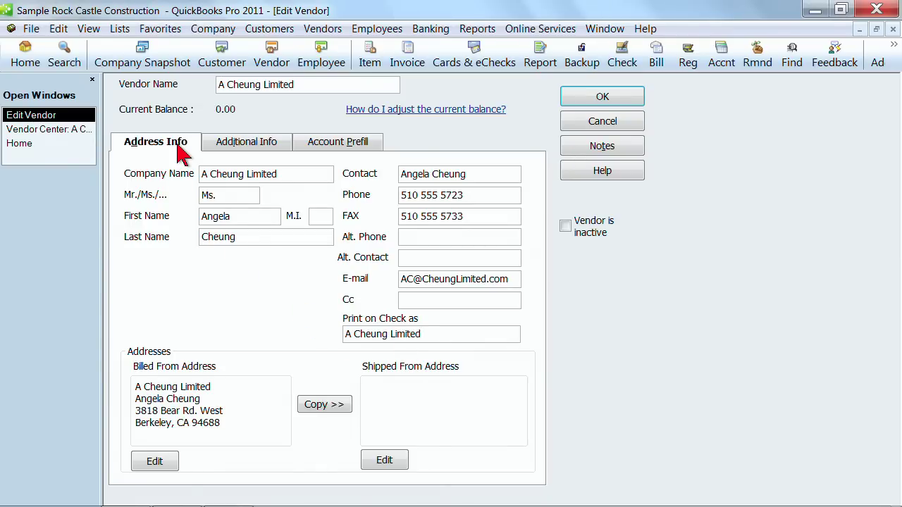
click(258, 148)
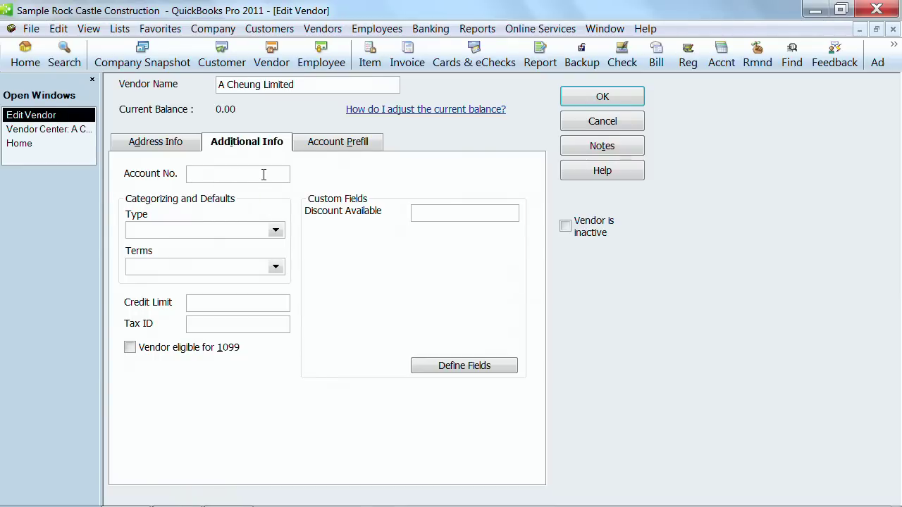
- Leave the vendor type blank and choose 2% 10 Net 30 as A Cheung Limited's payment terms
click(275, 231)
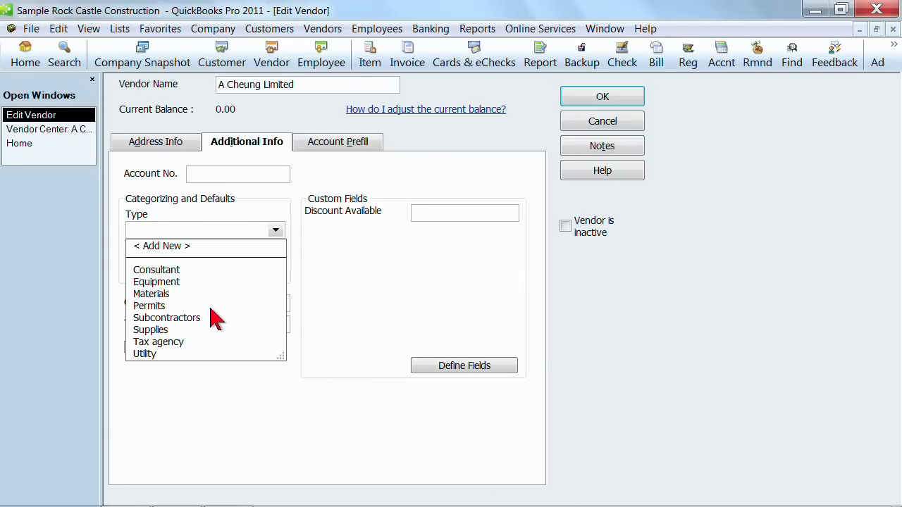
click(211, 226)
click(276, 268)
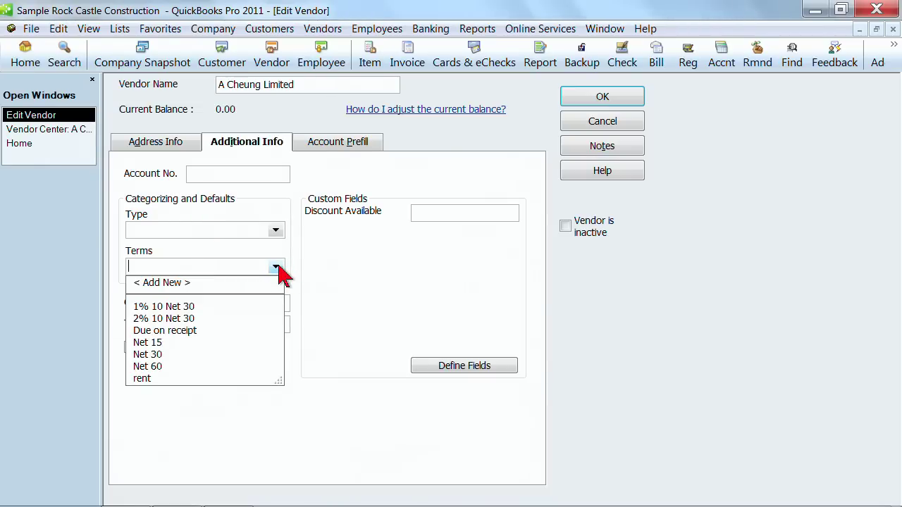
click(149, 318)
click(275, 268)
click(176, 316)
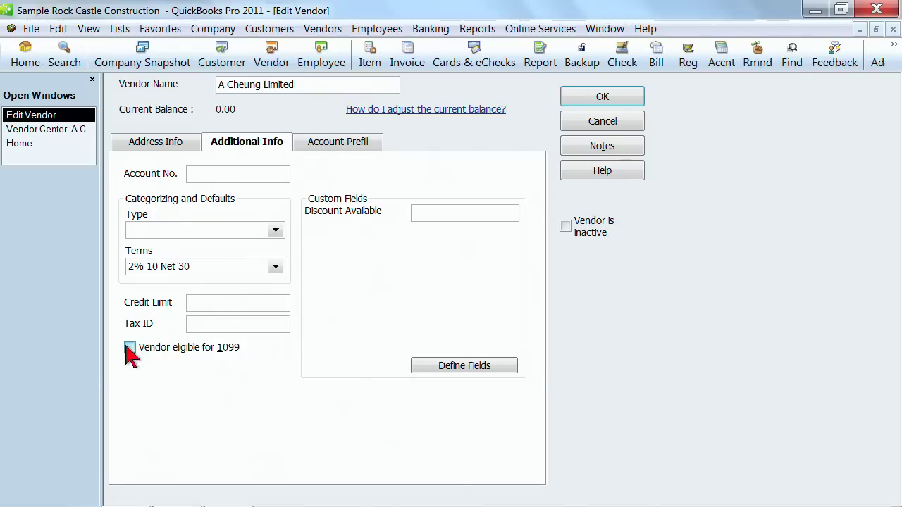
click(227, 326)
- Enter the vendor's tax ID and tick Vendor eligible for 1099
text(99-1234567)
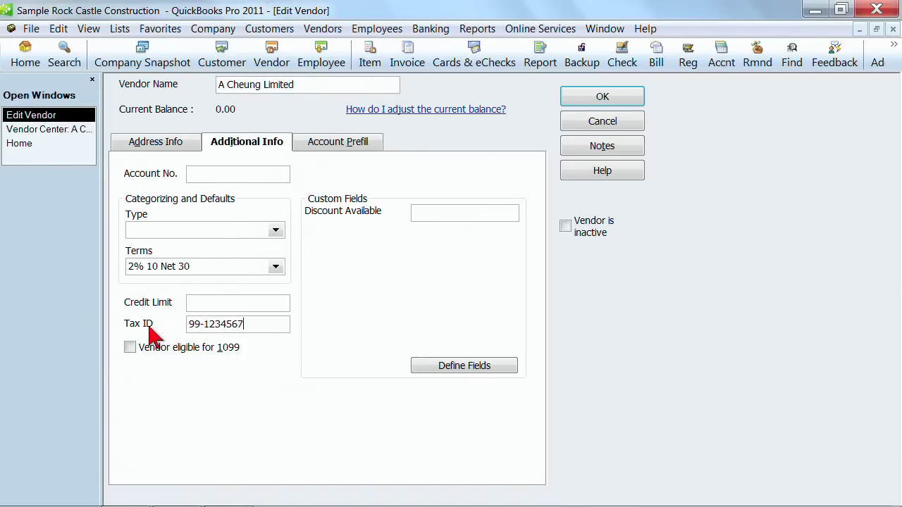
click(130, 348)
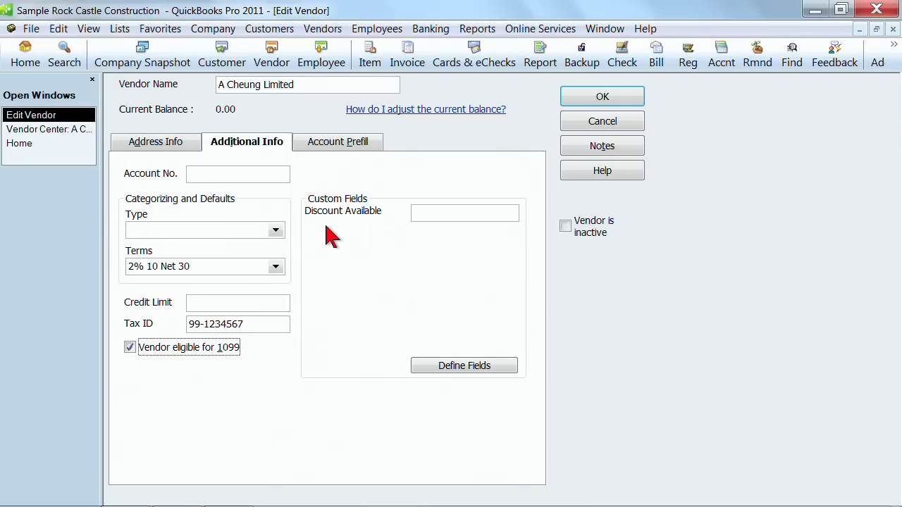
click(465, 366)
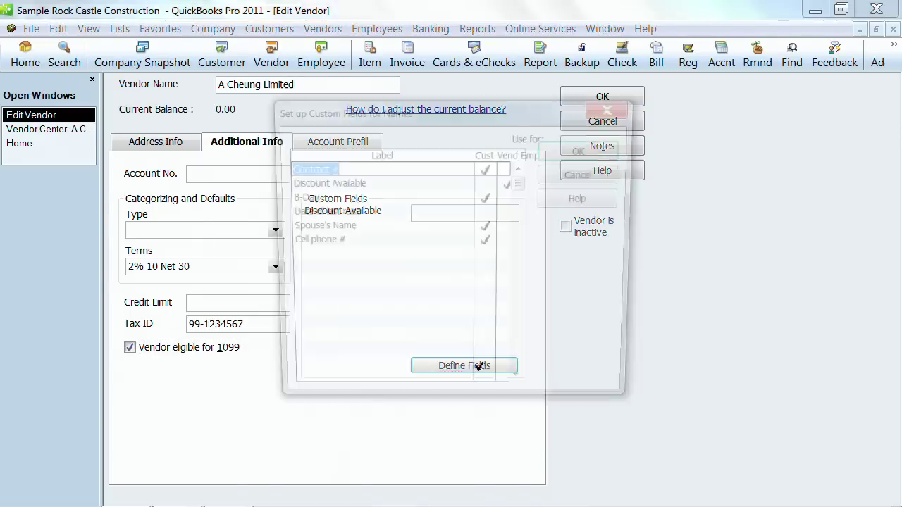
- Define a vendor custom field labelled 'worker's comp exp' and go to the Account Prefill page
click(357, 255)
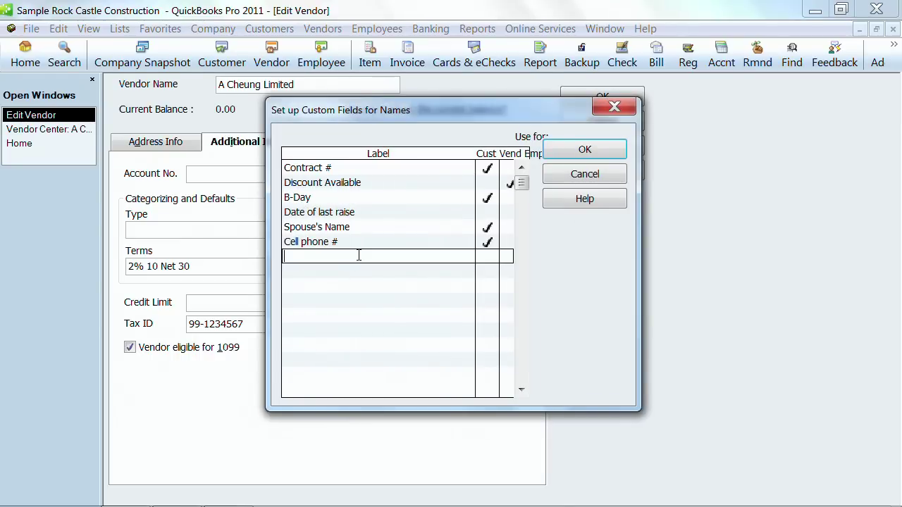
text(worker's comp expires)
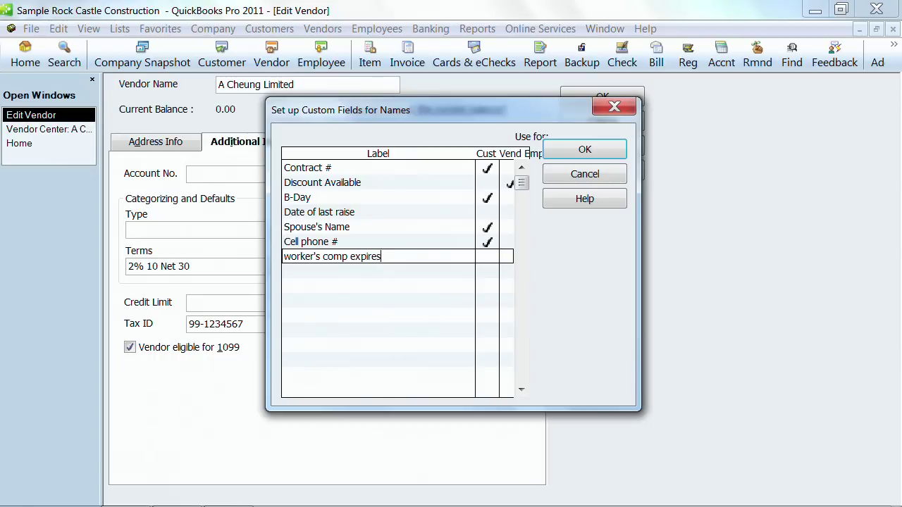
click(504, 257)
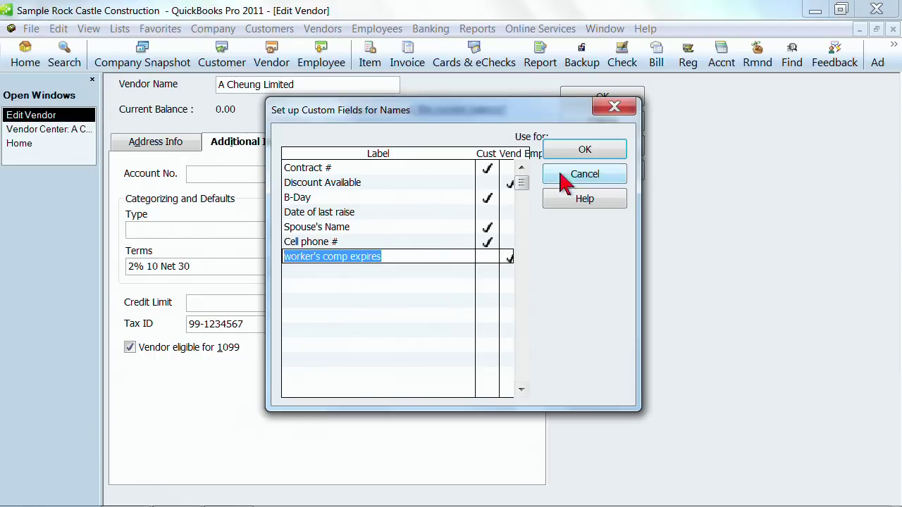
click(576, 151)
click(497, 269)
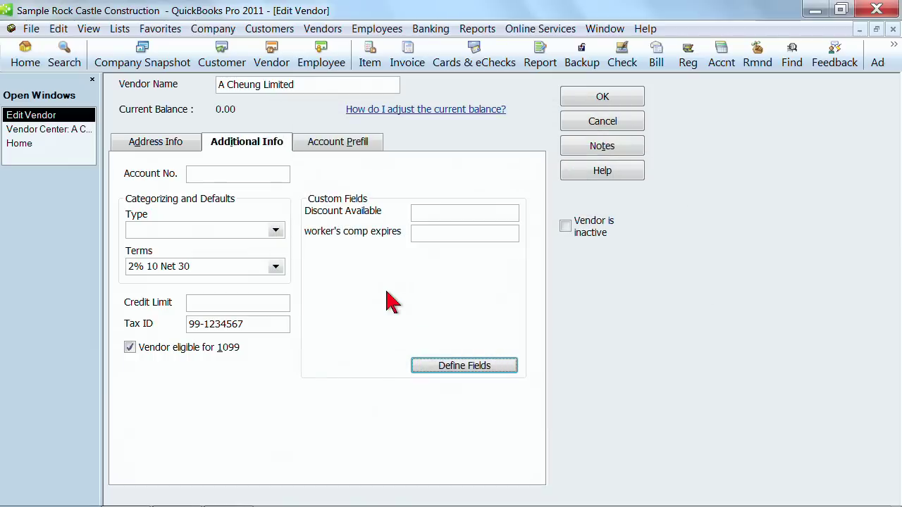
click(499, 232)
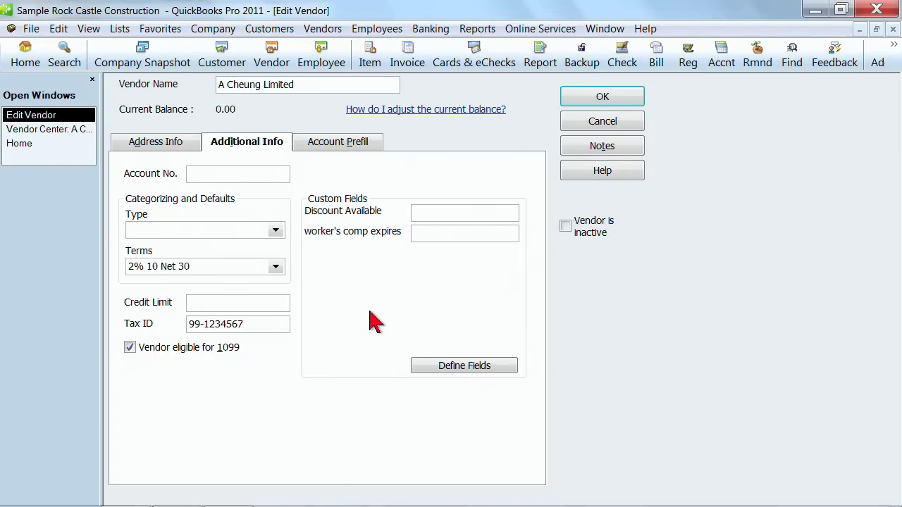
click(341, 145)
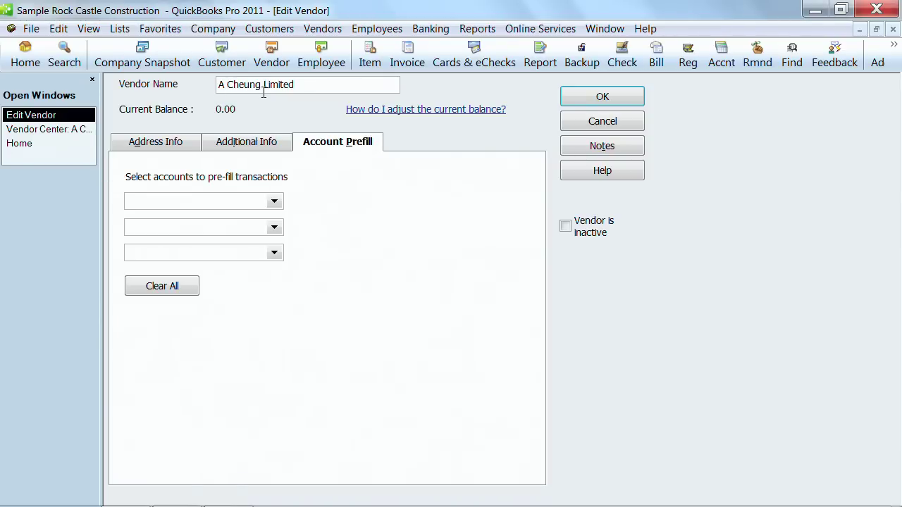
click(273, 203)
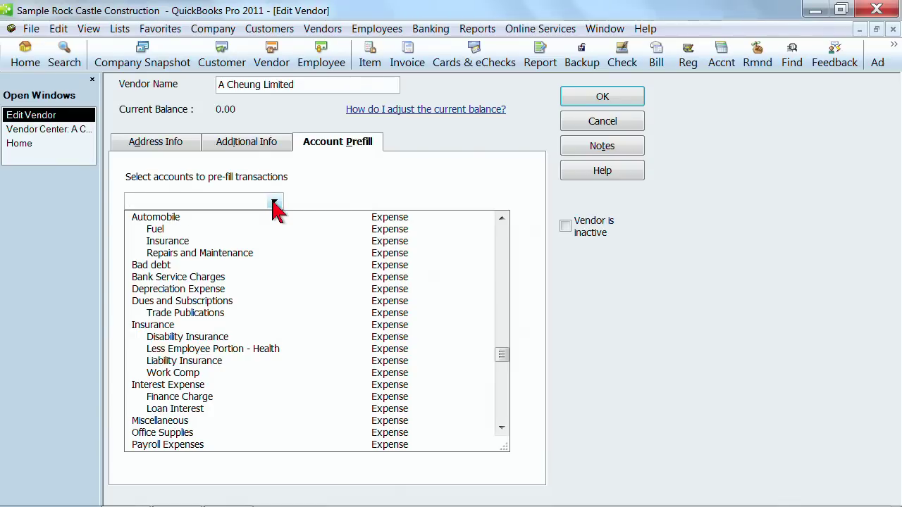
- Set prefill accounts Insurance:Disability Insurance, Liability Insurance and Work Comp, then save the vendor
click(177, 338)
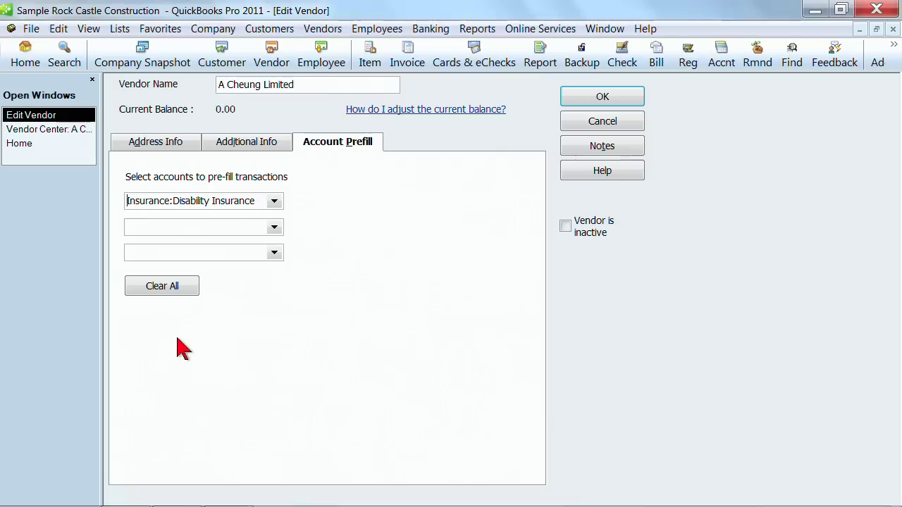
click(274, 228)
click(181, 386)
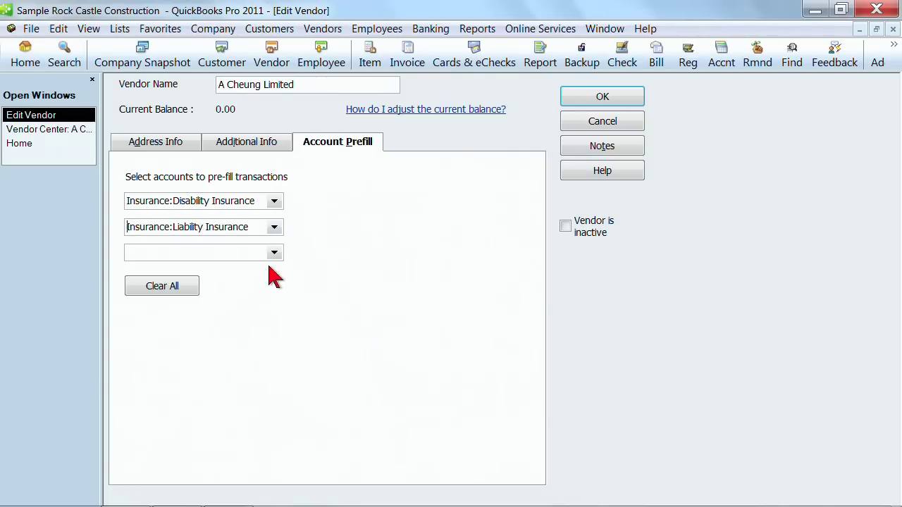
click(274, 252)
click(187, 426)
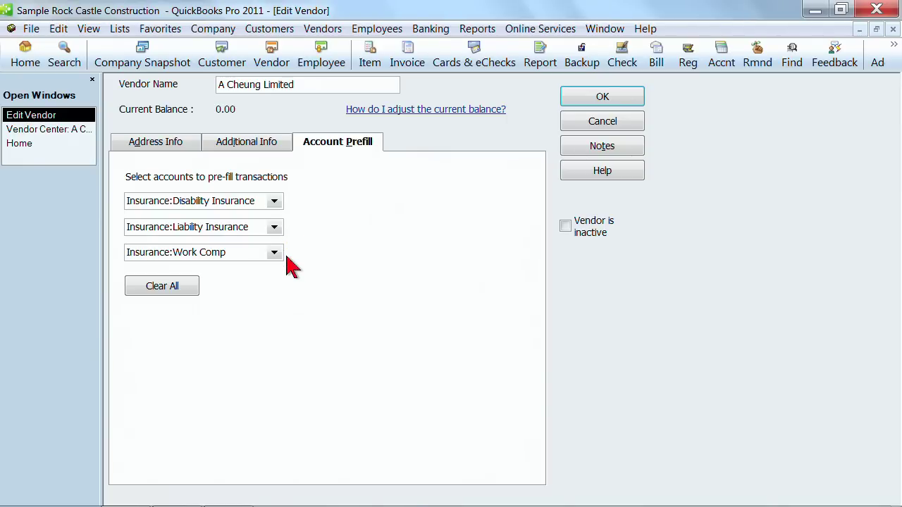
click(634, 101)
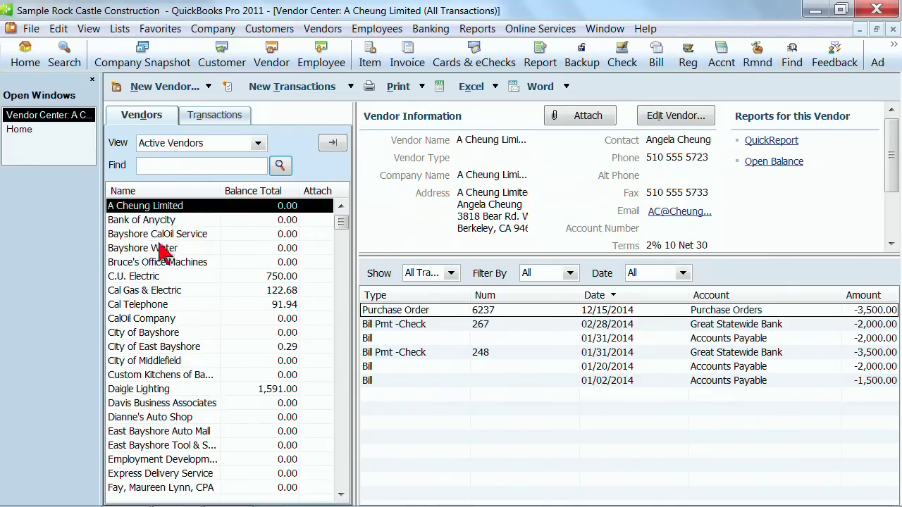
- Check Bank of Anycity's action menu and the View filter, keeping only active vendors listed
right_click(148, 220)
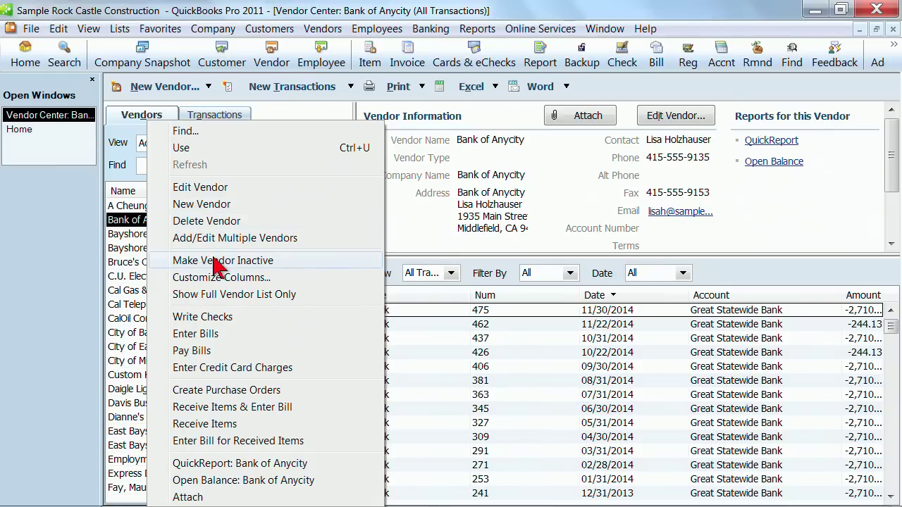
click(140, 232)
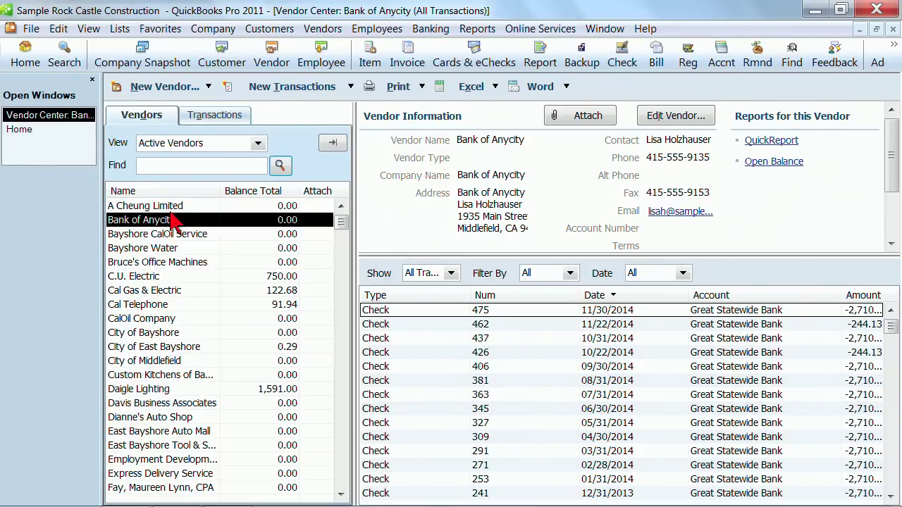
click(259, 143)
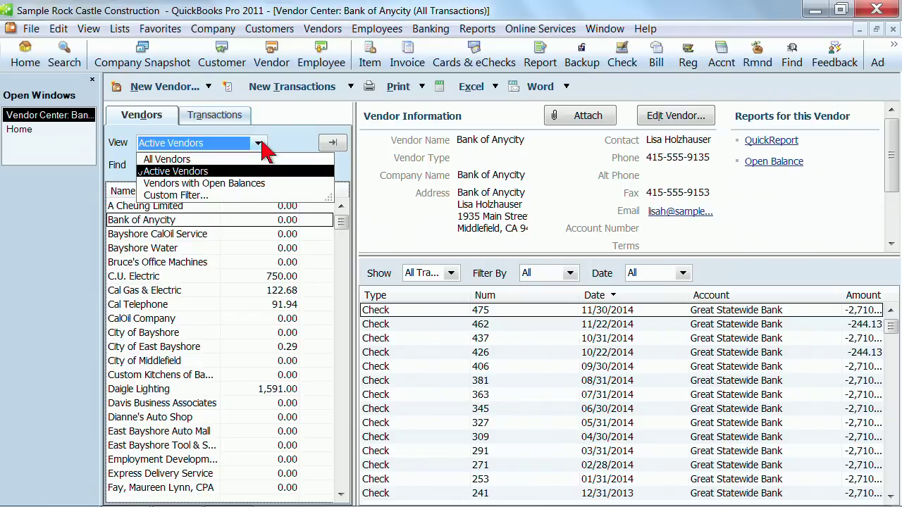
click(261, 146)
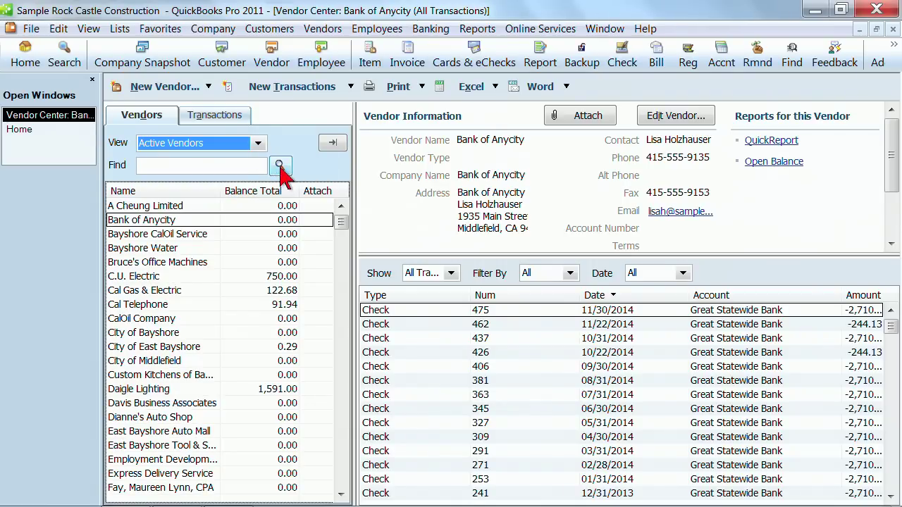